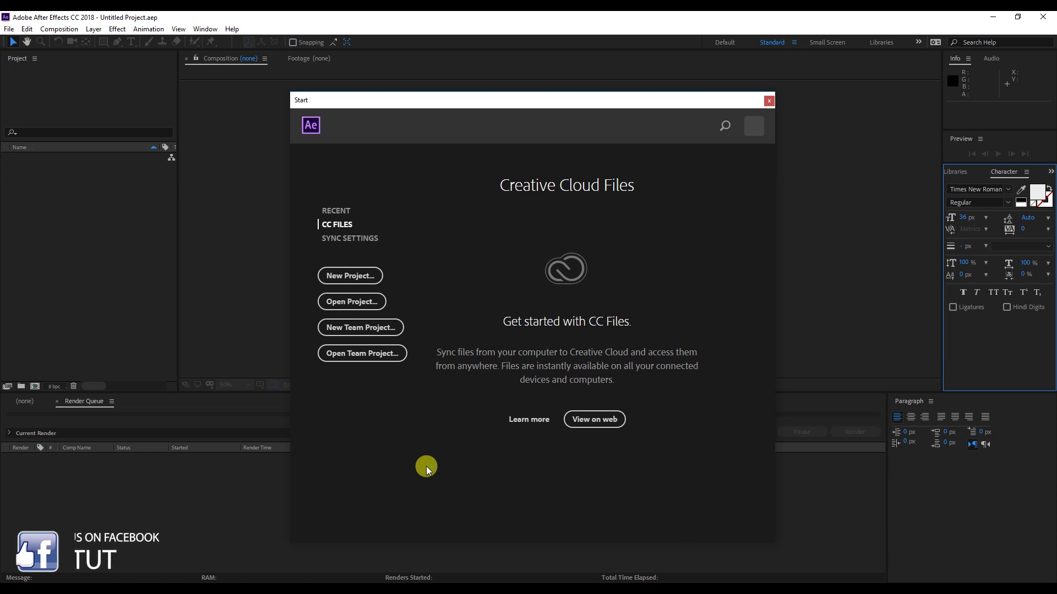
# Step: Start a new empty project and open New Composition from the Project panel's context menu
pyautogui.click(342, 280)
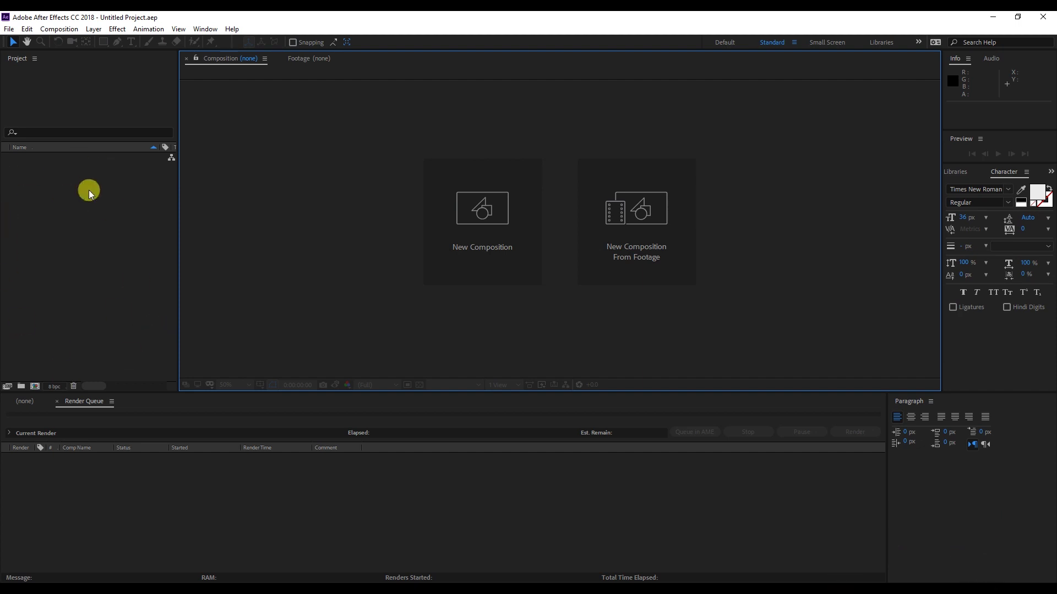
pyautogui.rightClick(58, 213)
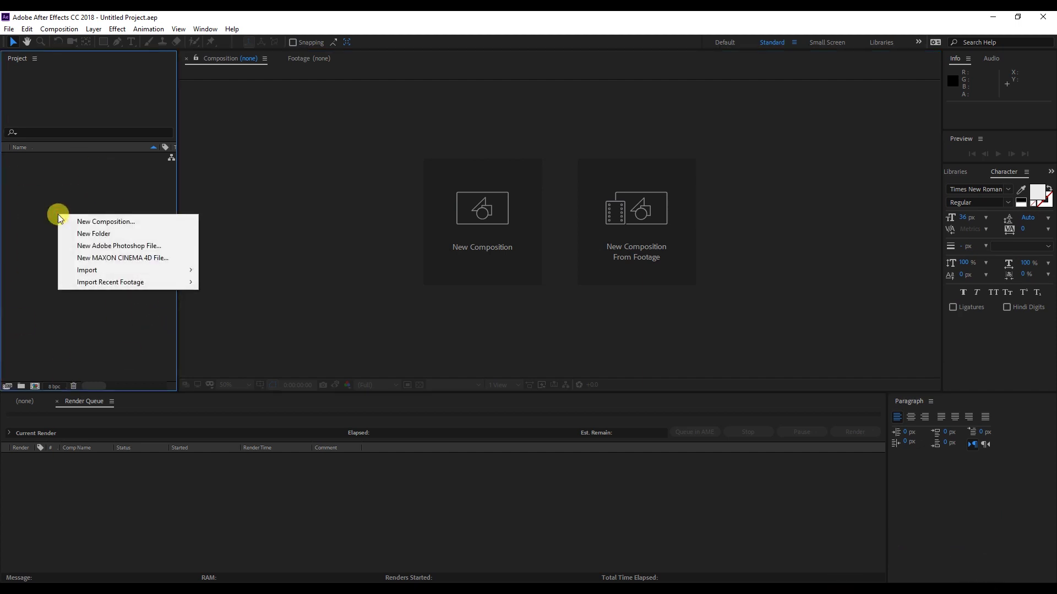
pyautogui.click(86, 222)
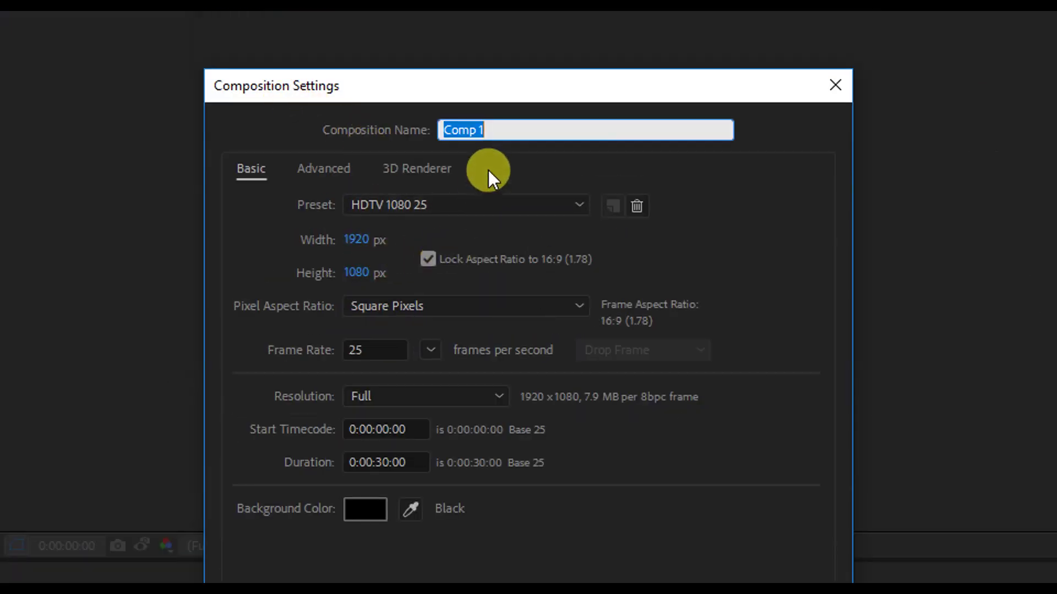
# Step: Rename the composition from Comp 1 to 'New Comp'
pyautogui.click(519, 130)
pyautogui.doubleClick(519, 130)
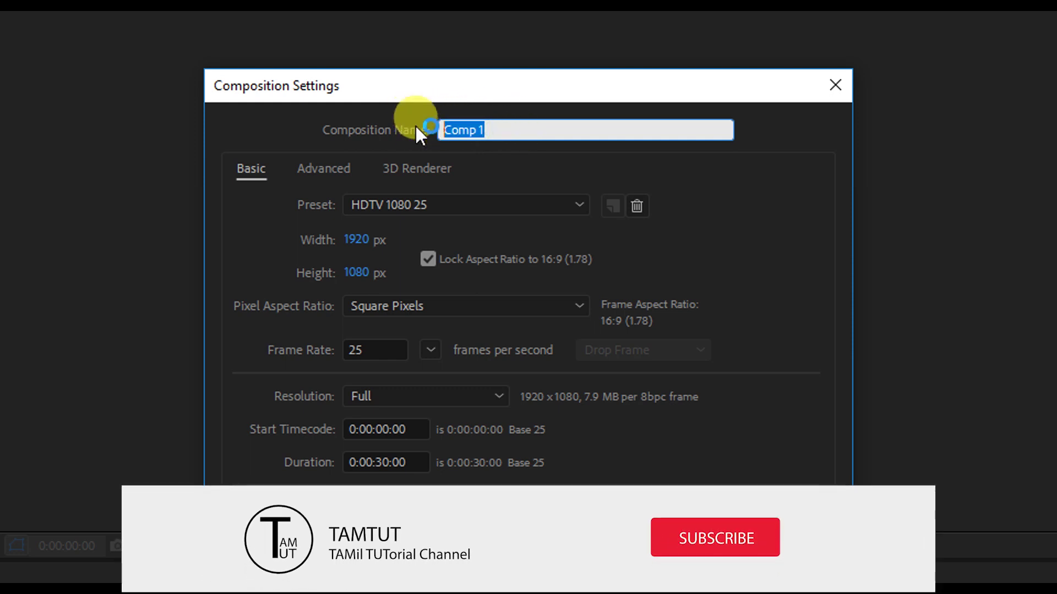
pyautogui.write('N')
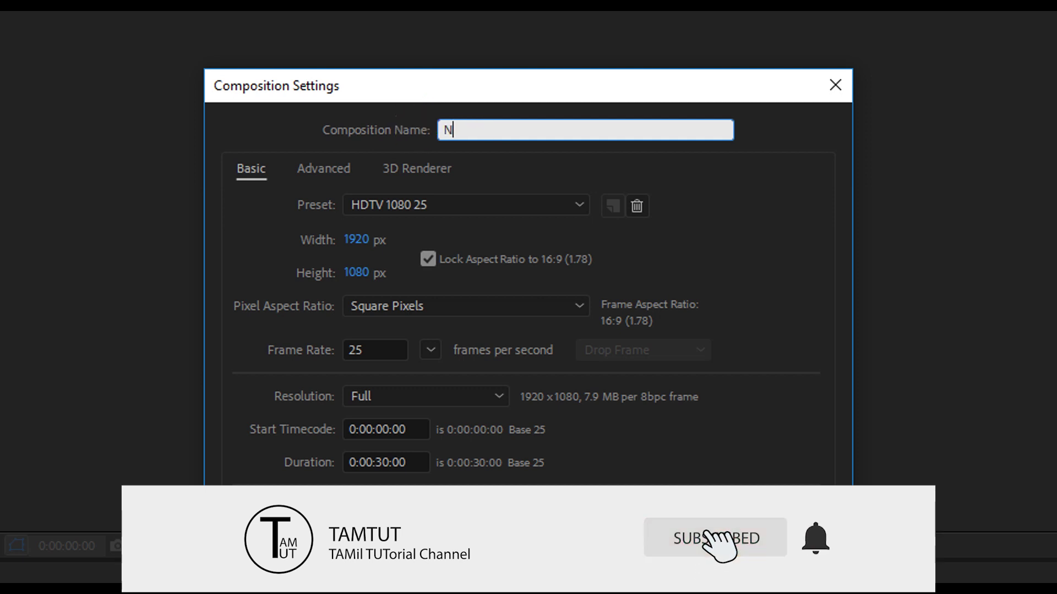
pyautogui.write('ew Comp')
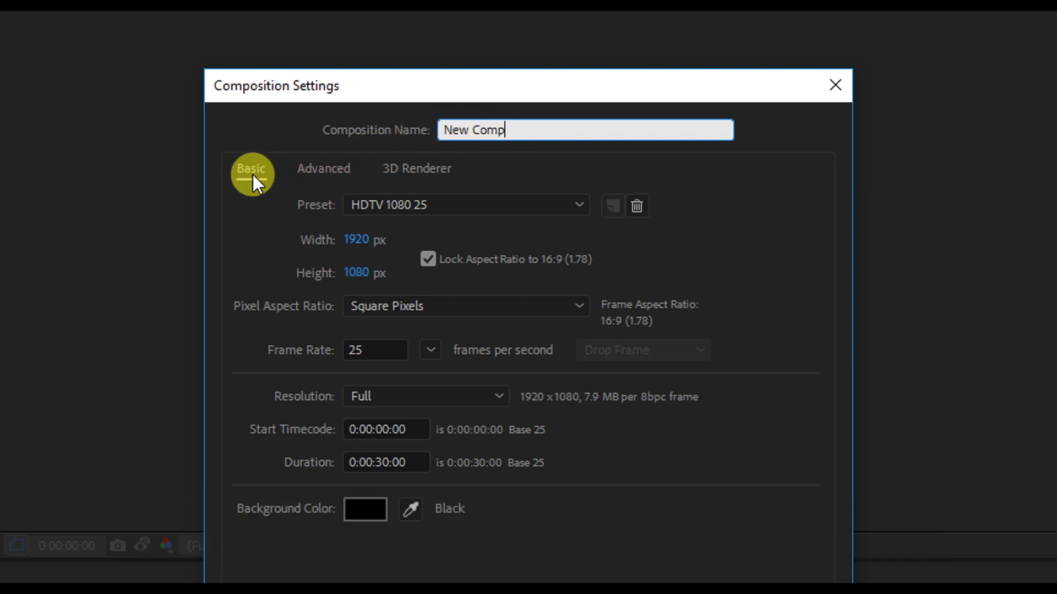
# Step: Set the composition preset to HDTV 1080 29.97, briefly trying HDTV 1080 25
pyautogui.click(388, 210)
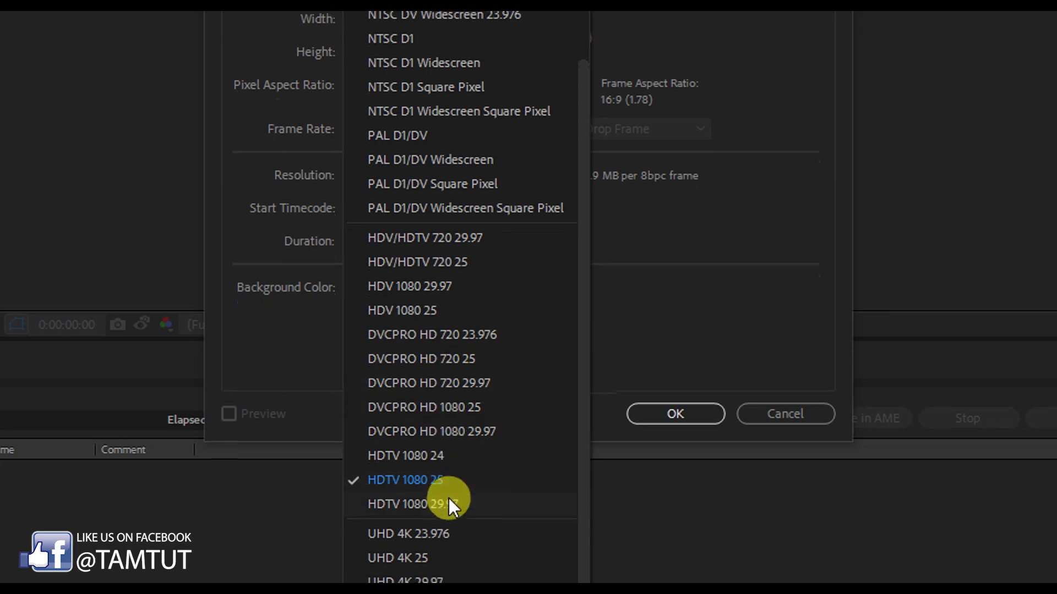
pyautogui.click(448, 498)
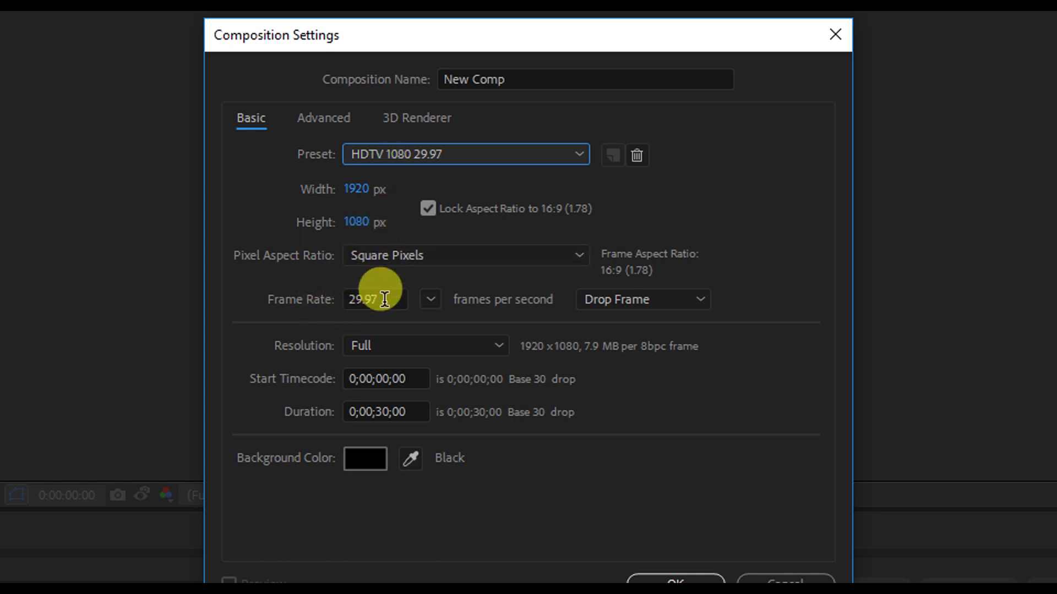
pyautogui.click(440, 153)
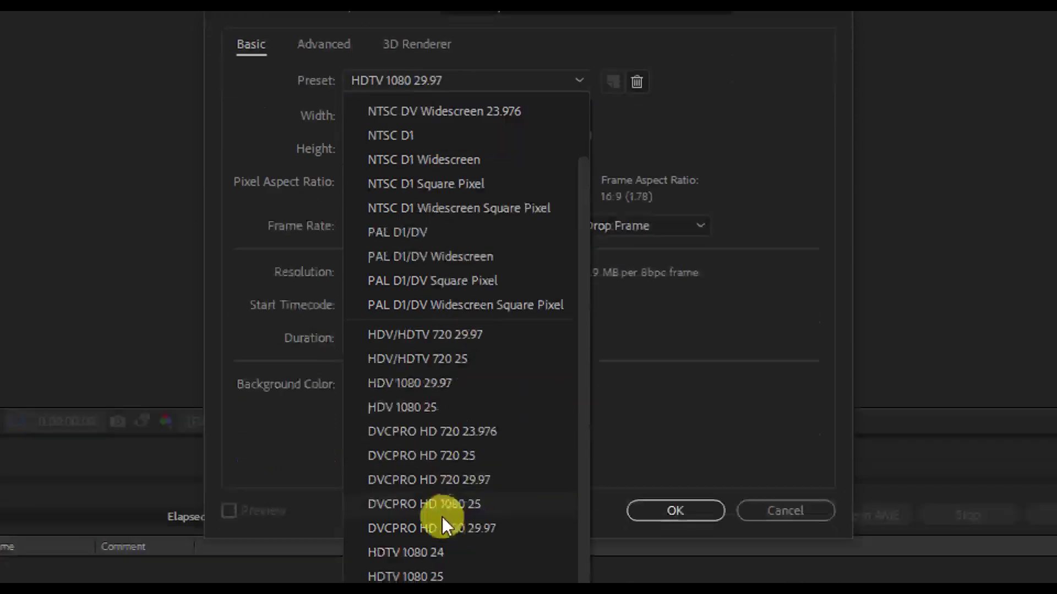
pyautogui.click(429, 500)
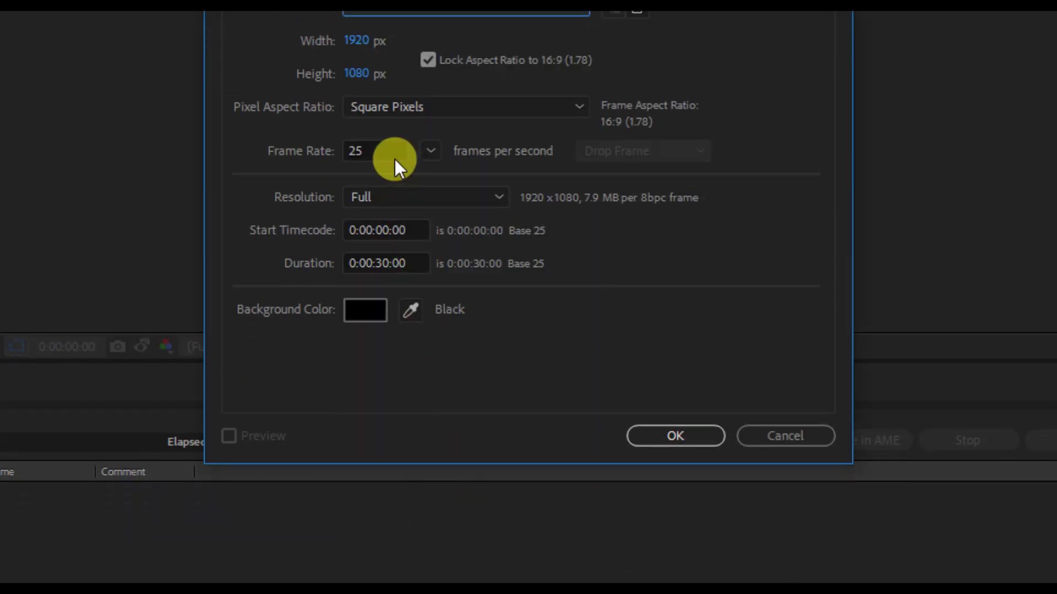
pyautogui.click(427, 98)
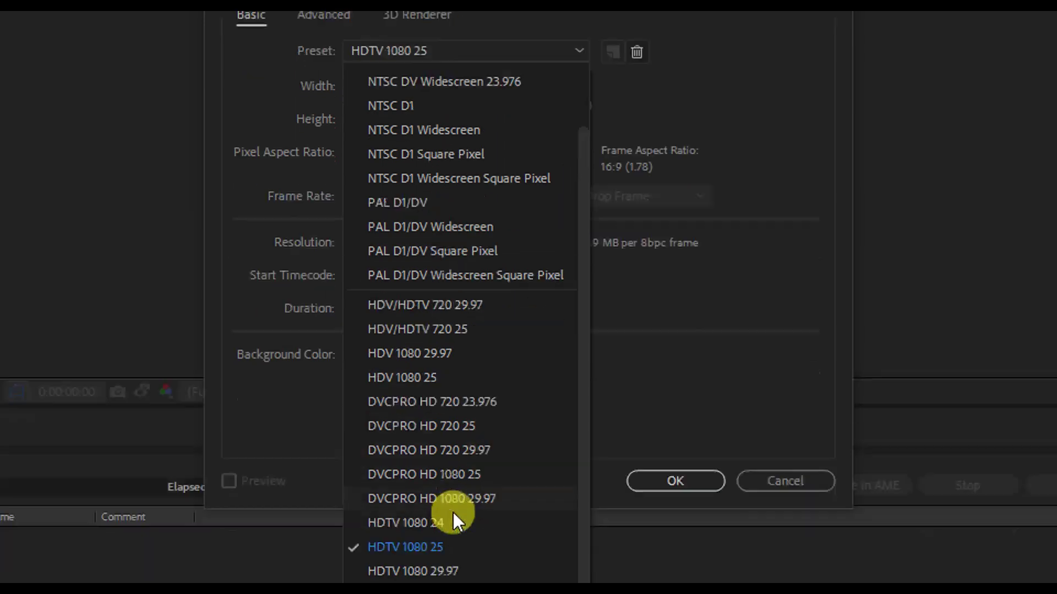
pyautogui.click(457, 497)
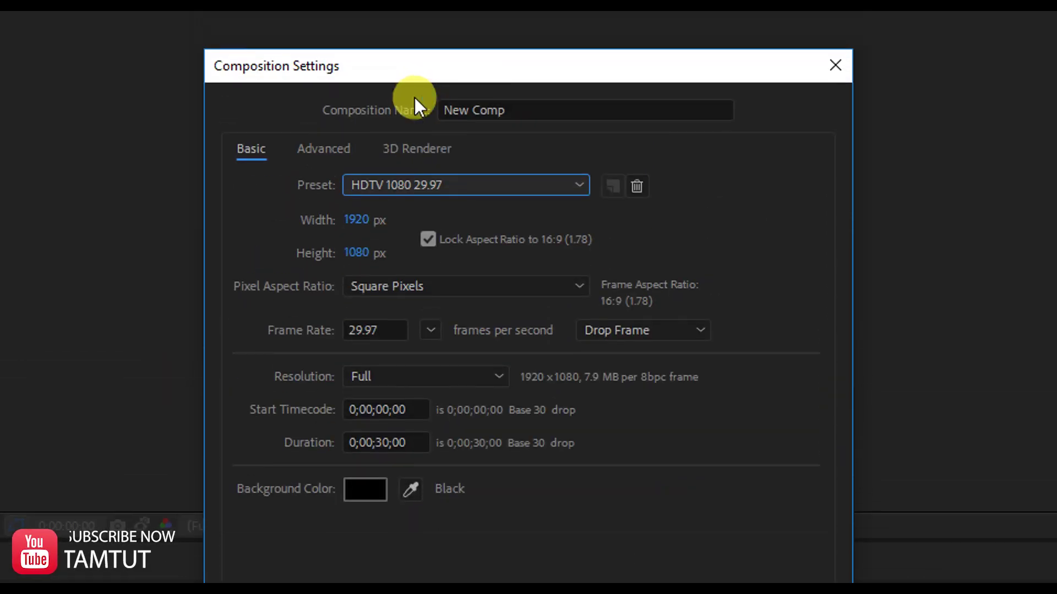
pyautogui.click(456, 312)
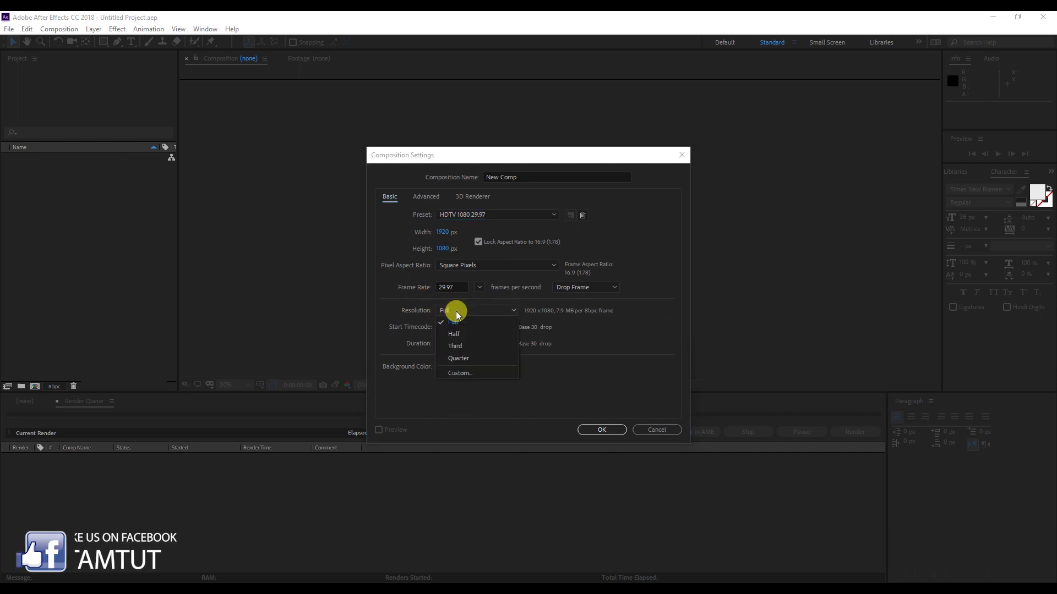
pyautogui.click(460, 319)
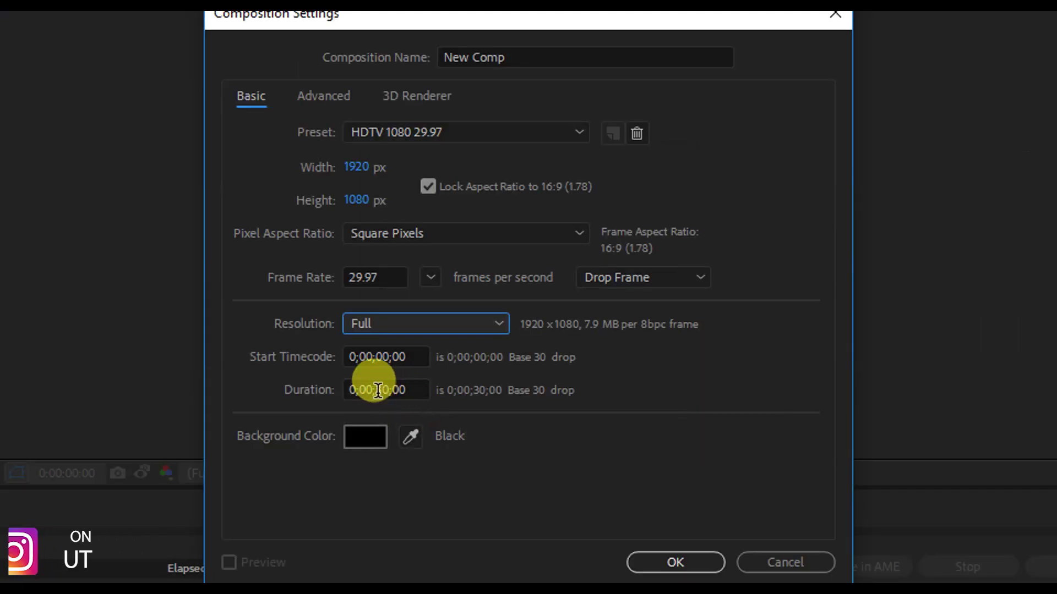
pyautogui.click(378, 391)
pyautogui.doubleClick(382, 391)
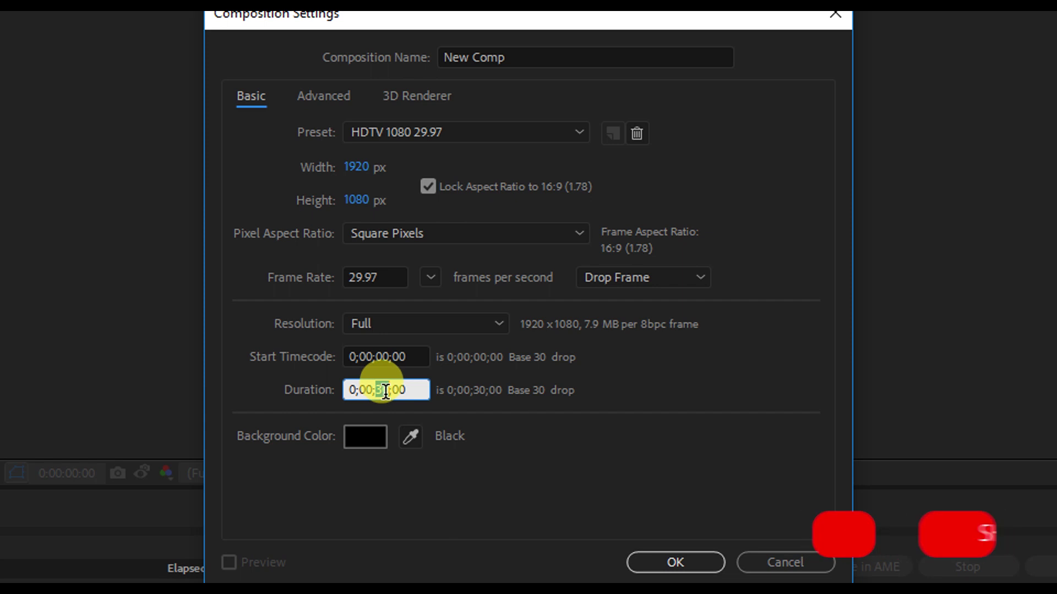
pyautogui.click(448, 417)
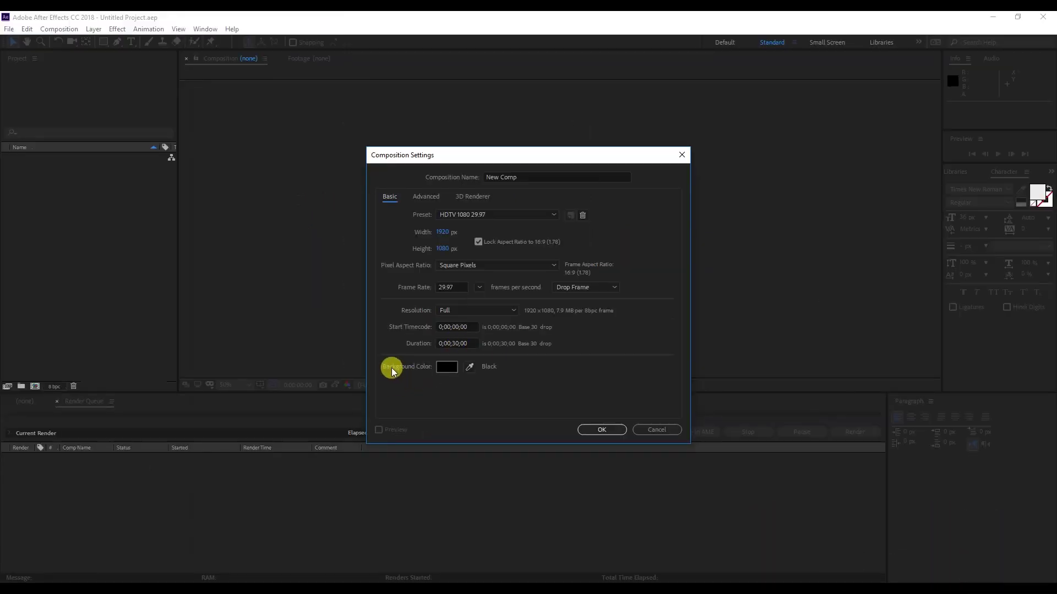
# Step: Give New Comp a white background and create the 1920×1080, 29.97 fps composition
pyautogui.click(440, 368)
pyautogui.moveTo(396, 314)
pyautogui.mouseDown()
pyautogui.moveTo(399, 222)
pyautogui.moveTo(387, 226)
pyautogui.mouseUp()
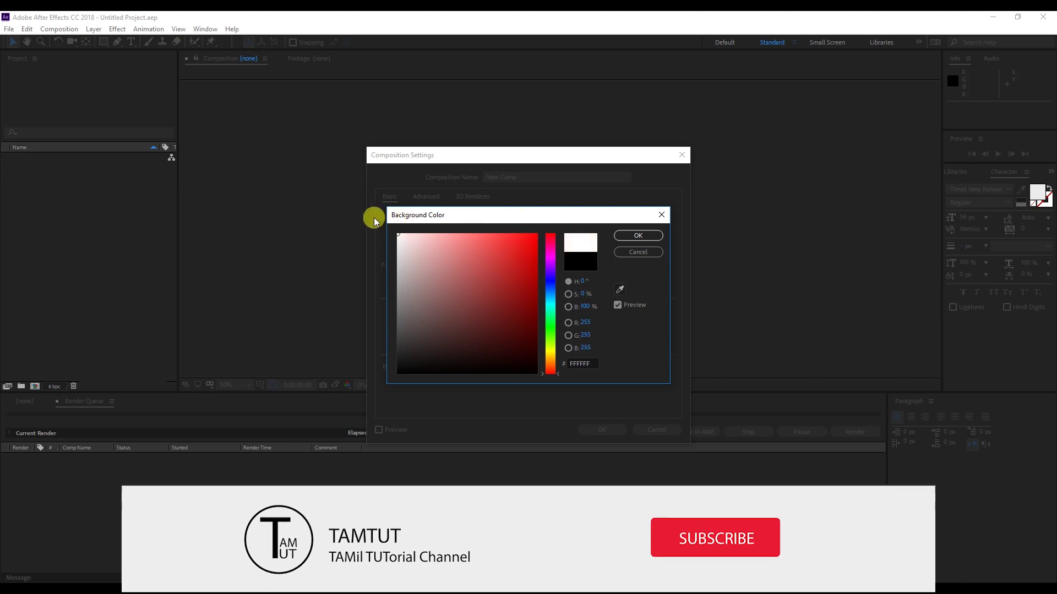
pyautogui.click(626, 238)
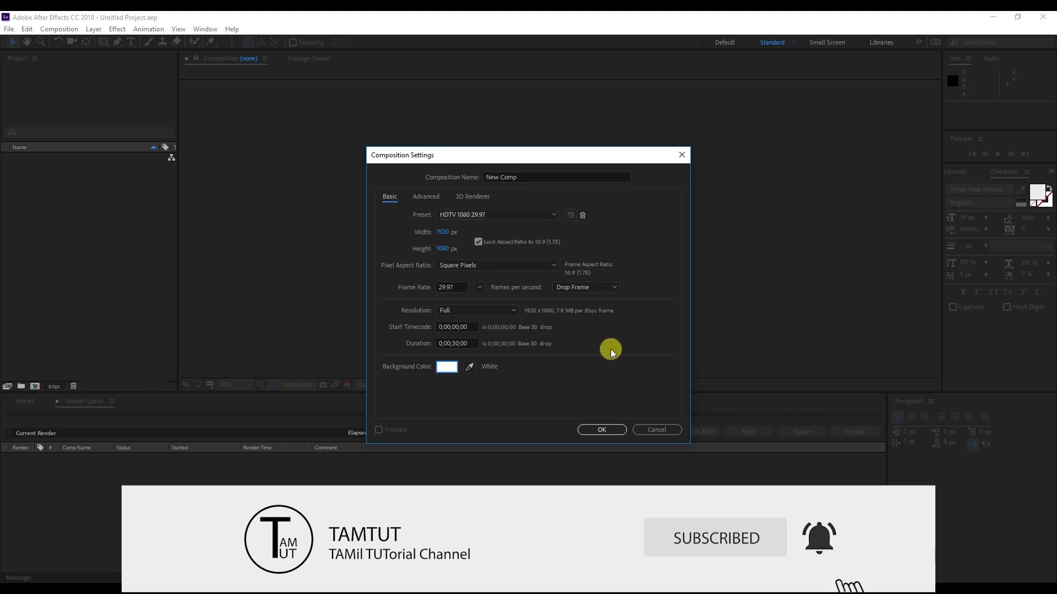
pyautogui.click(599, 430)
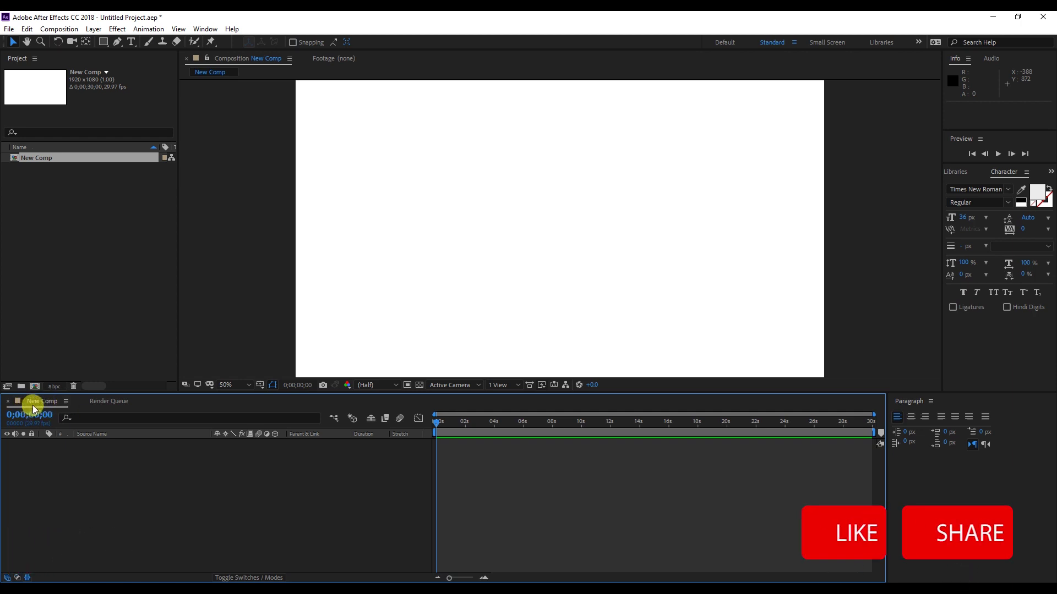
# Step: Deselect New Comp and bring up the Project panel's Import submenu
pyautogui.click(24, 198)
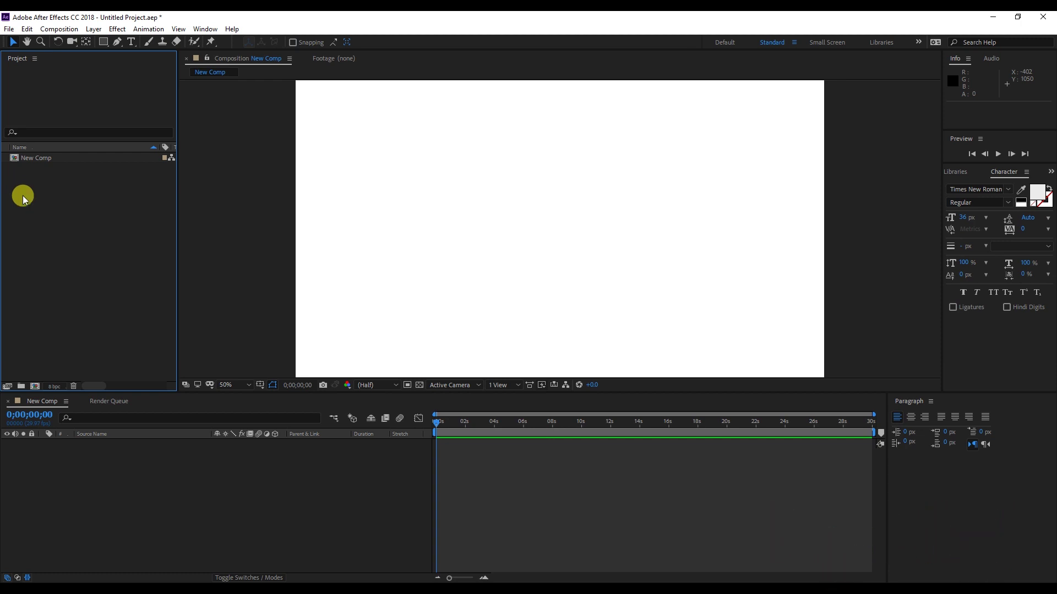
pyautogui.rightClick(24, 199)
pyautogui.moveTo(78, 250)
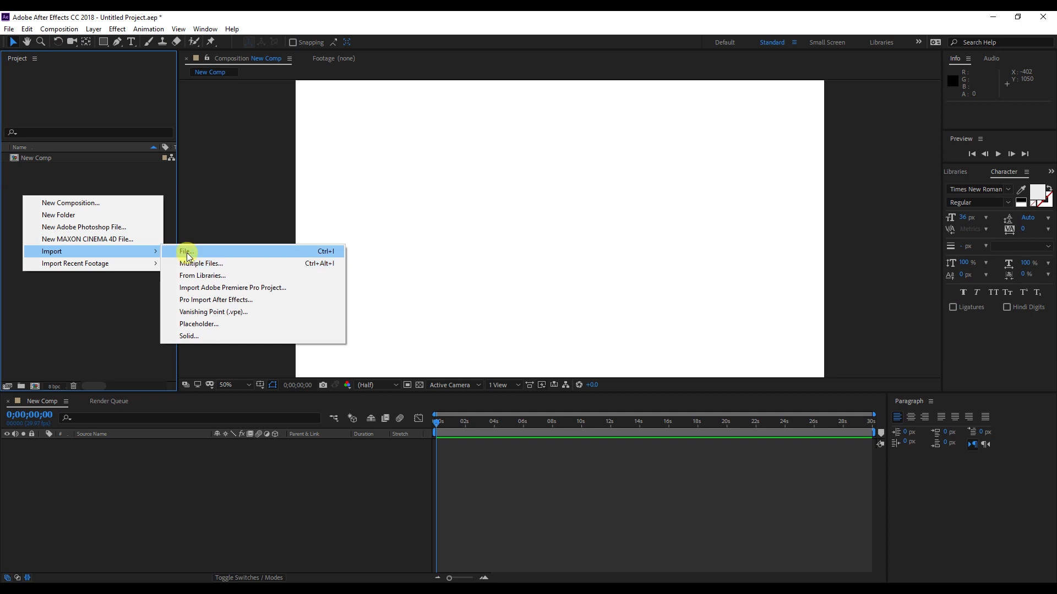
# Step: Import abstract-art-bit-863908.jpg from the Pictures folder into the project as footage
pyautogui.click(186, 254)
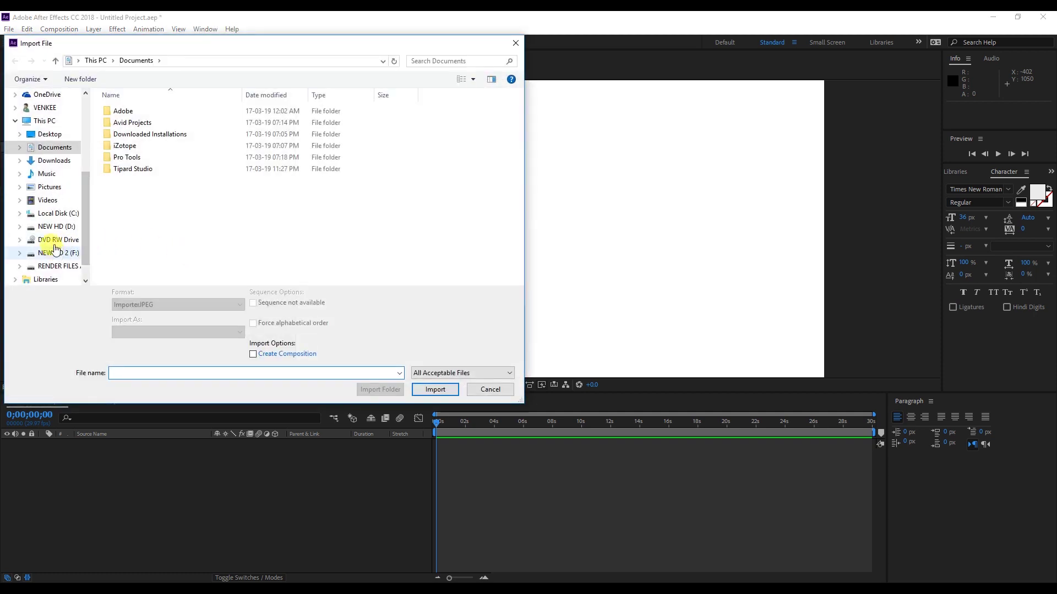
pyautogui.click(48, 188)
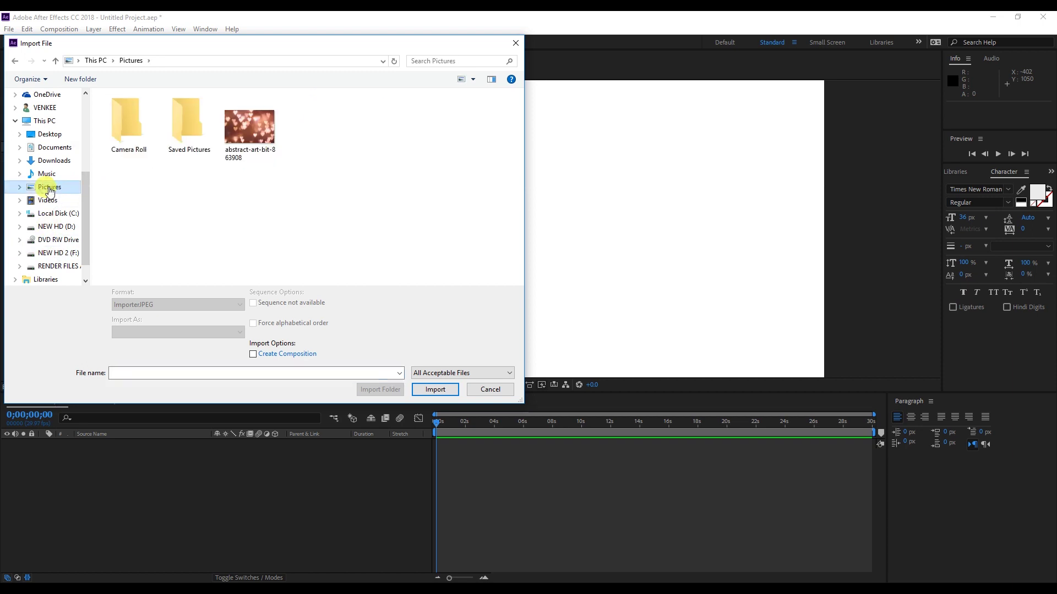
pyautogui.click(264, 141)
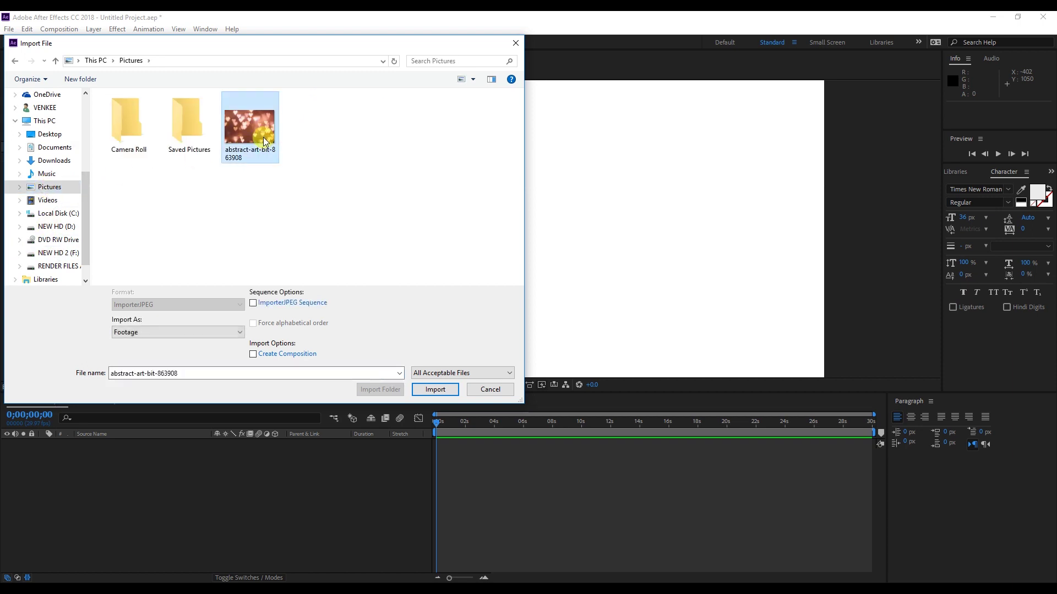
pyautogui.click(435, 390)
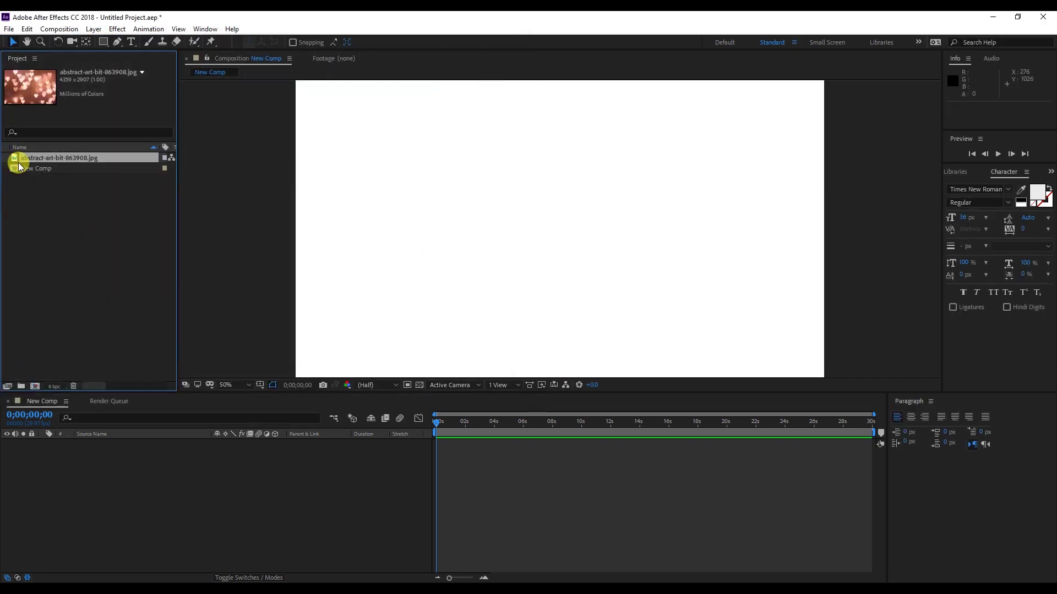
# Step: Add abstract-art-bit-863908.jpg to the New Comp timeline as layer 1 and select it
pyautogui.moveTo(23, 172)
pyautogui.mouseDown()
pyautogui.moveTo(42, 165)
pyautogui.moveTo(13, 156)
pyautogui.mouseUp()
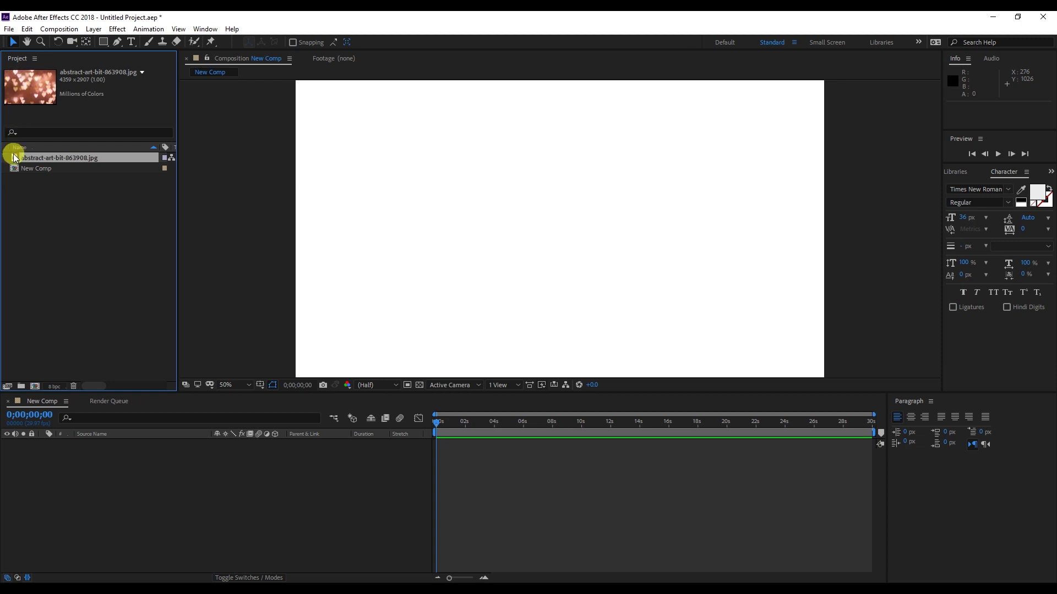
pyautogui.moveTo(13, 157); pyautogui.dragTo(54, 451)
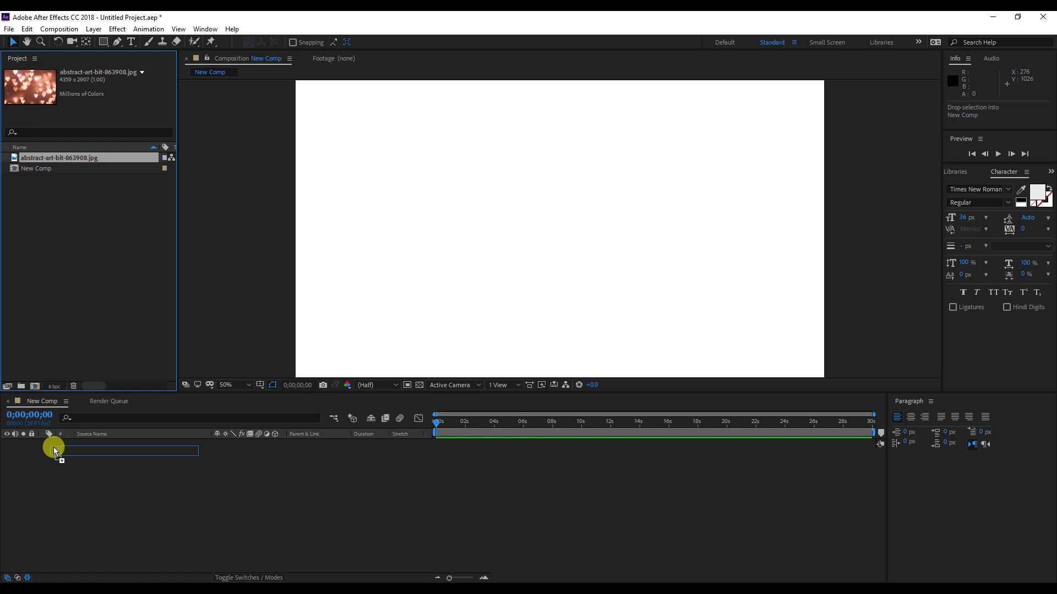
pyautogui.moveTo(54, 452); pyautogui.dragTo(52, 450)
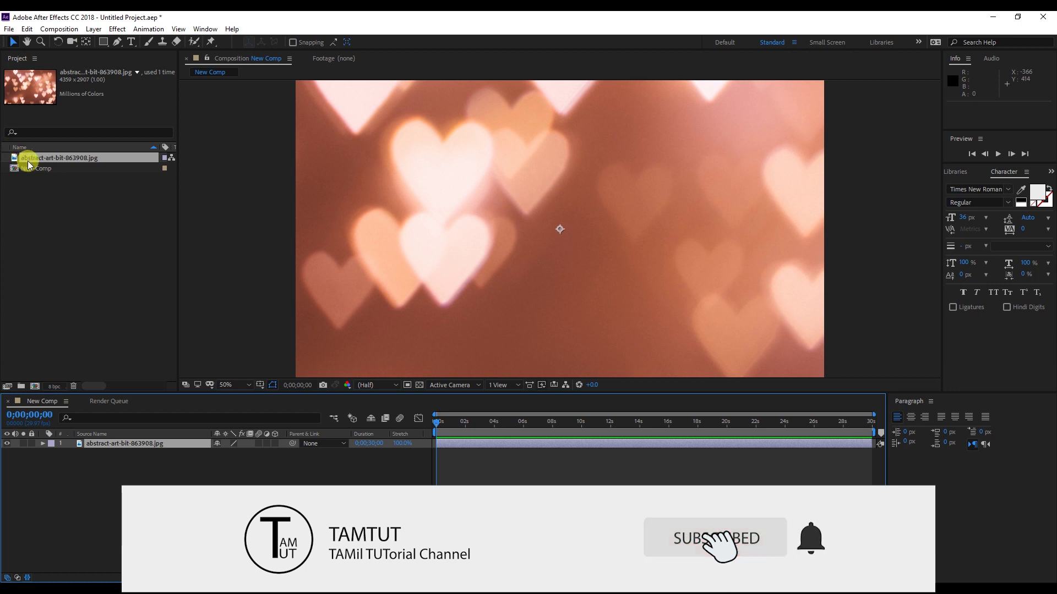
pyautogui.click(15, 169)
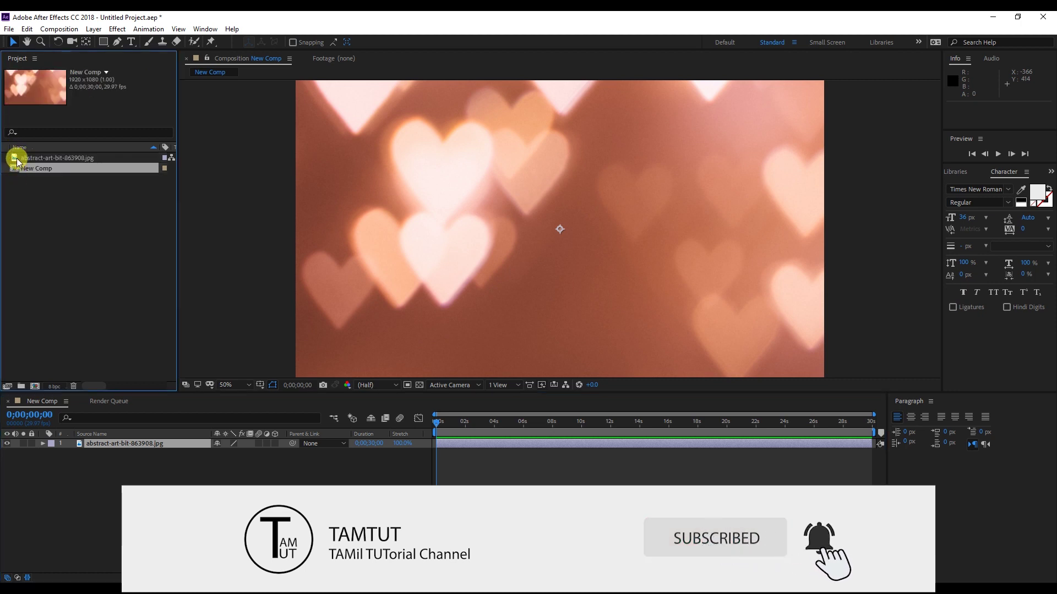
pyautogui.click(17, 159)
pyautogui.click(80, 445)
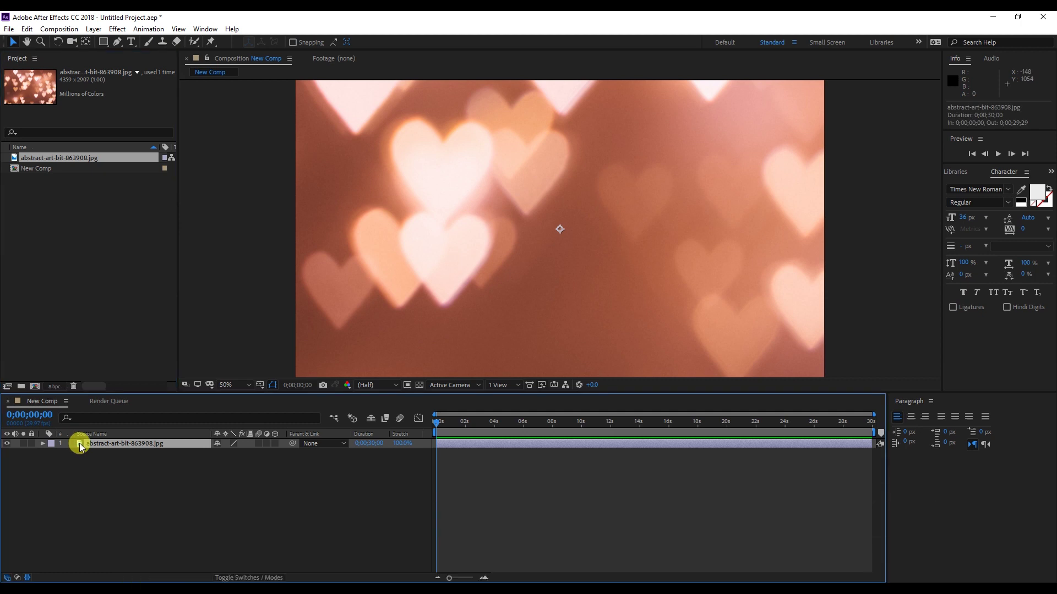
# Step: Set the bokeh photo layer's Scale to 44% so it fits the 1920×1080 frame
pyautogui.press('s')
pyautogui.moveTo(229, 454); pyautogui.dragTo(200, 452)
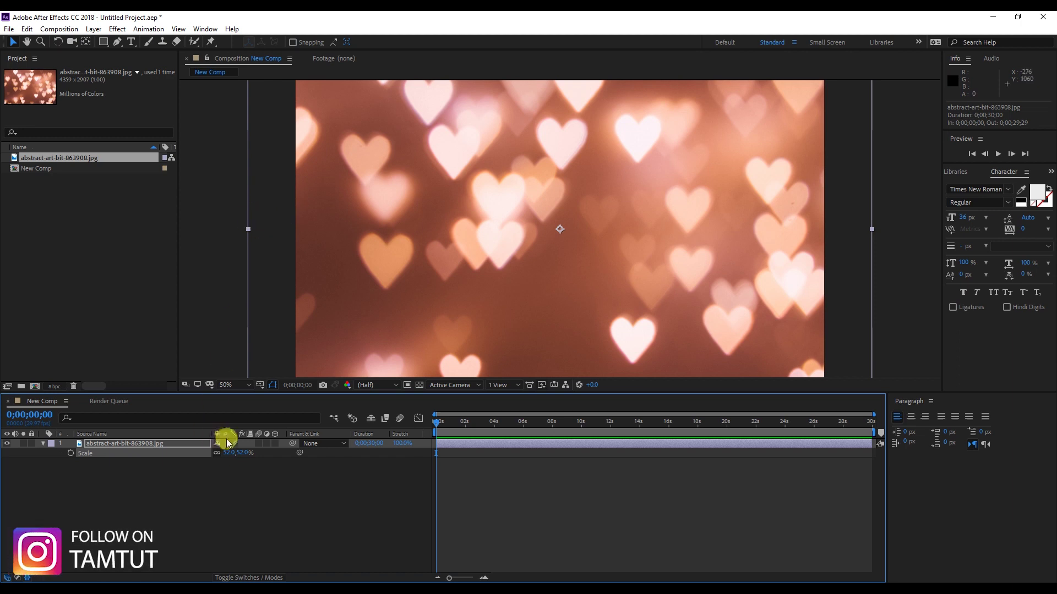
pyautogui.moveTo(230, 452); pyautogui.dragTo(225, 450)
pyautogui.click(231, 452)
pyautogui.press('Return')
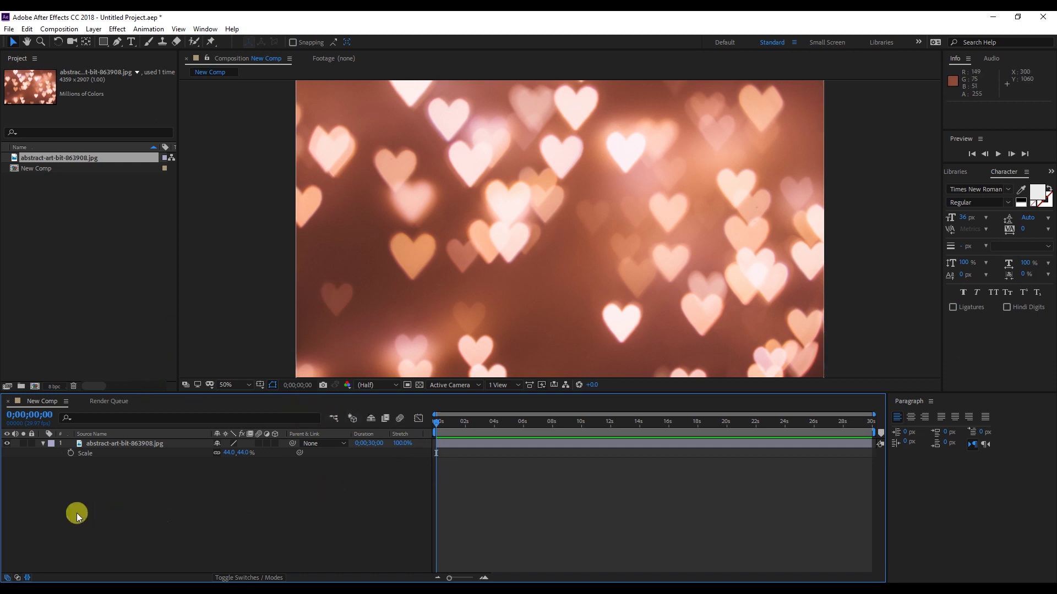
pyautogui.click(99, 444)
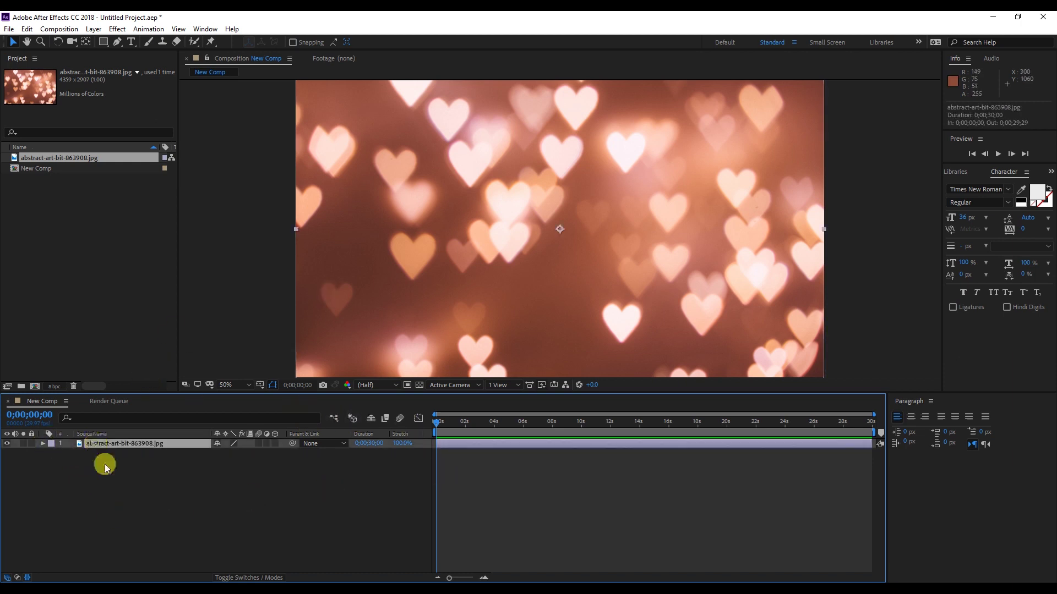